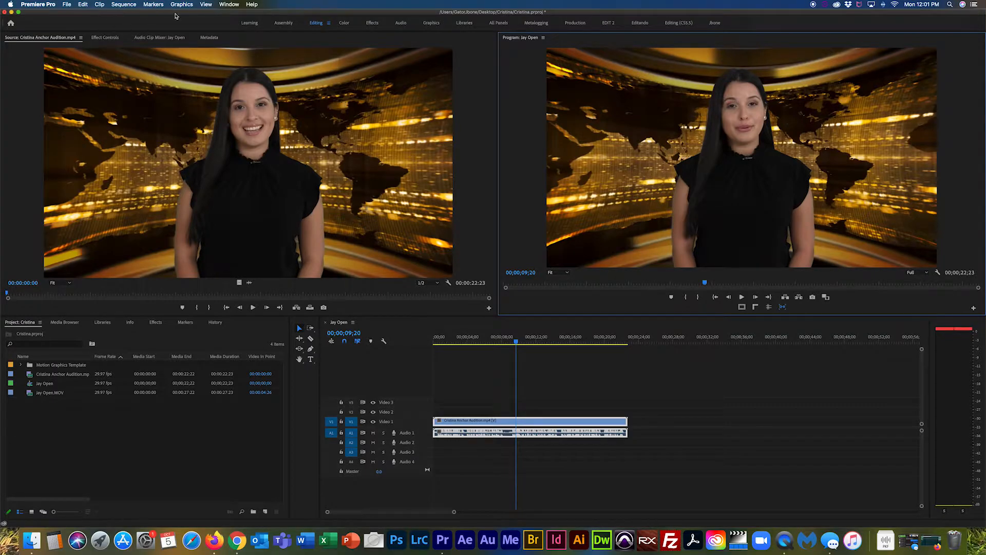
Step: Install the SFMN Lower Third.mogrt template from the Essential Graphics panel
{"action": "left_click", "coordinate": [226, 5]}
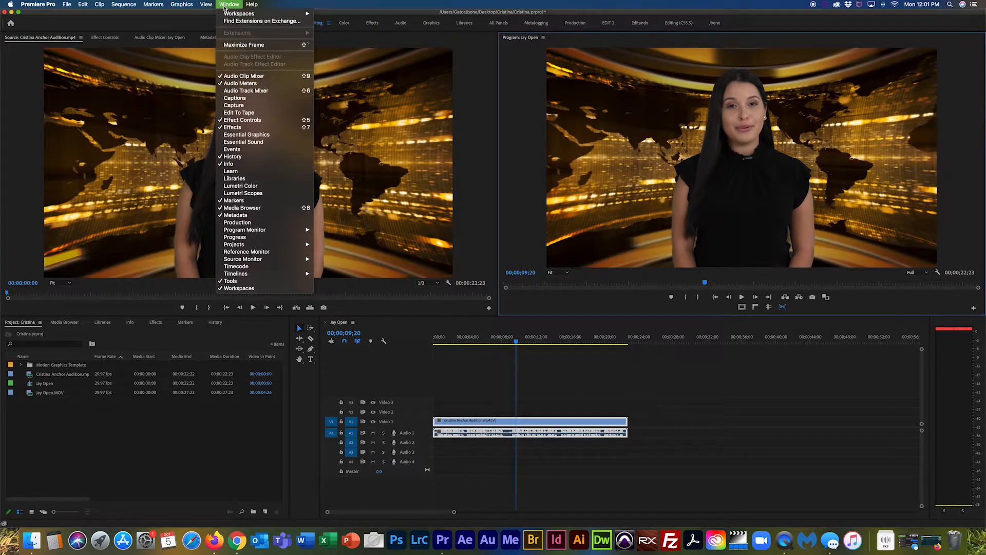
{"action": "left_click", "coordinate": [264, 136]}
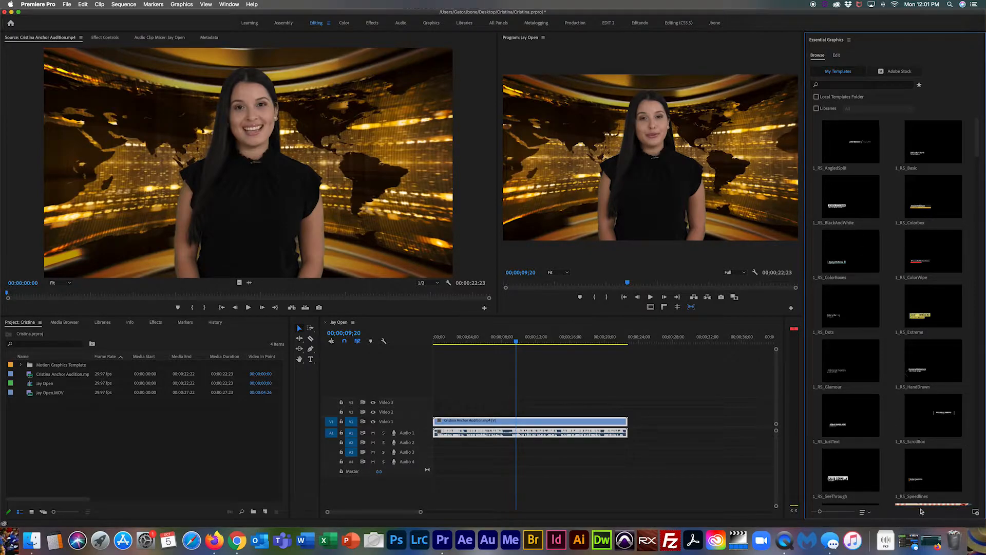
{"action": "left_click", "coordinate": [976, 513]}
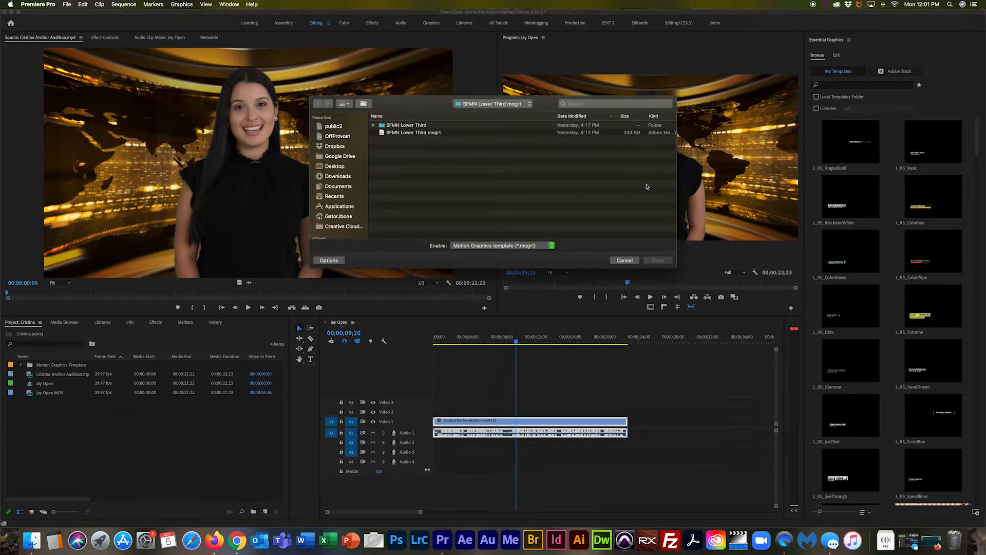
{"action": "left_click", "coordinate": [402, 134]}
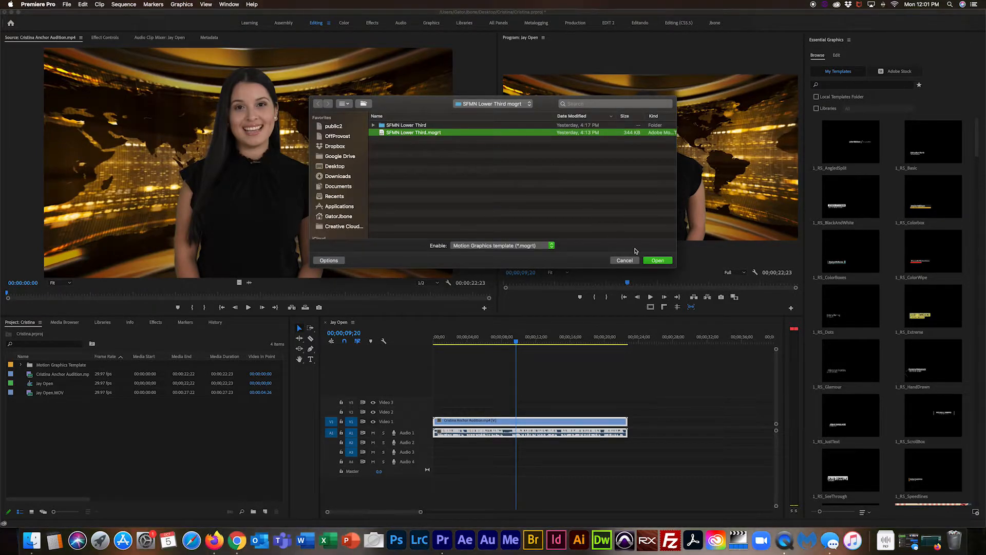
{"action": "left_click", "coordinate": [654, 262]}
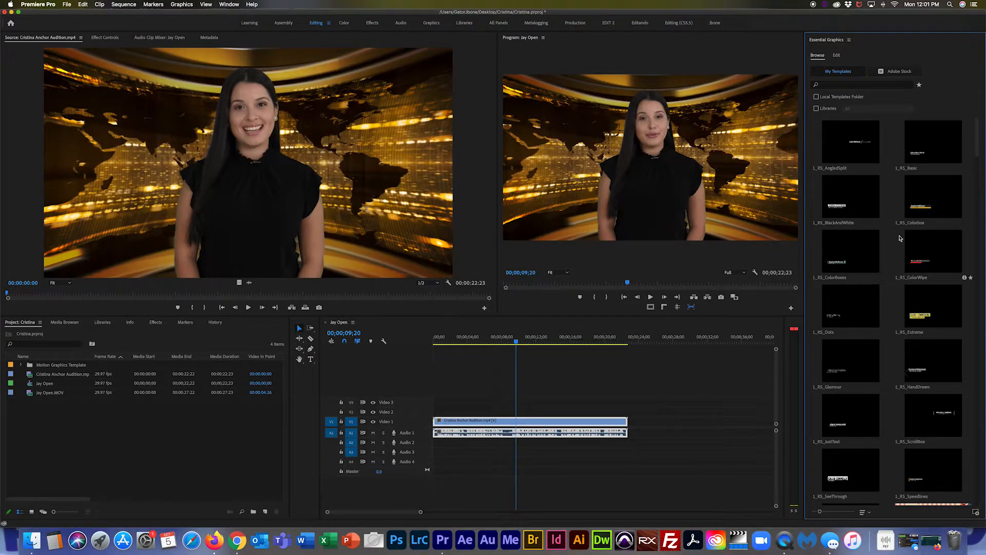
Step: Search templates for 'sfmn' and place the SFMN Lowerthird graphic on Video 2 above the anchor clip
{"action": "left_click", "coordinate": [826, 84]}
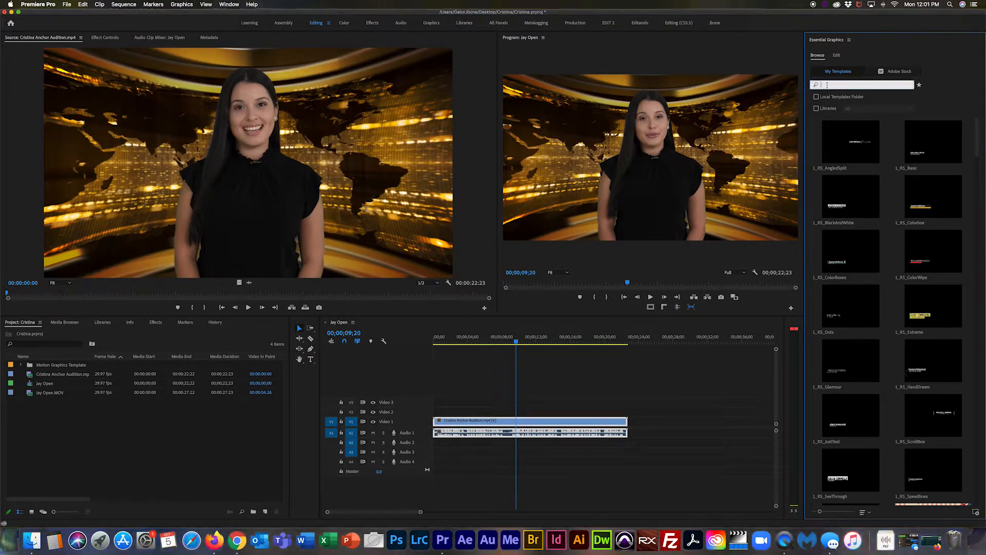
{"action": "type", "text": "sfmn"}
{"action": "key", "text": "Return"}
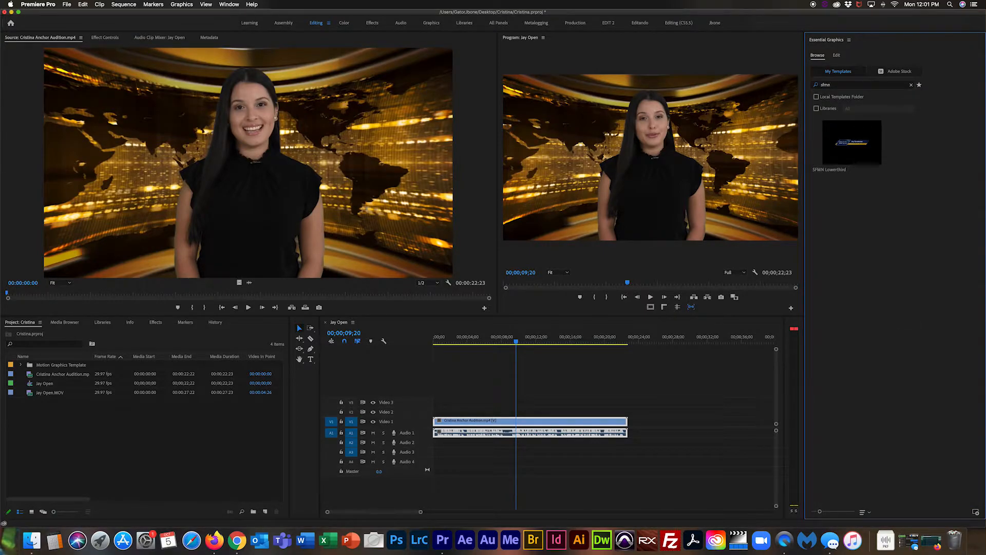
{"action": "left_click", "coordinate": [848, 152]}
{"action": "right_click", "coordinate": [849, 151]}
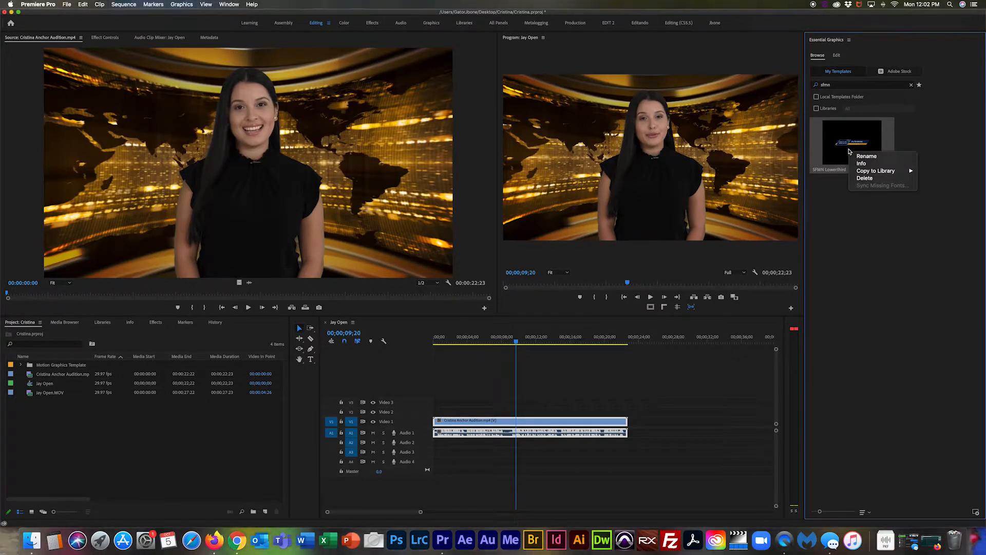
{"action": "left_click", "coordinate": [904, 205]}
{"action": "left_click_drag", "start_coordinate": [853, 160], "coordinate": [494, 413]}
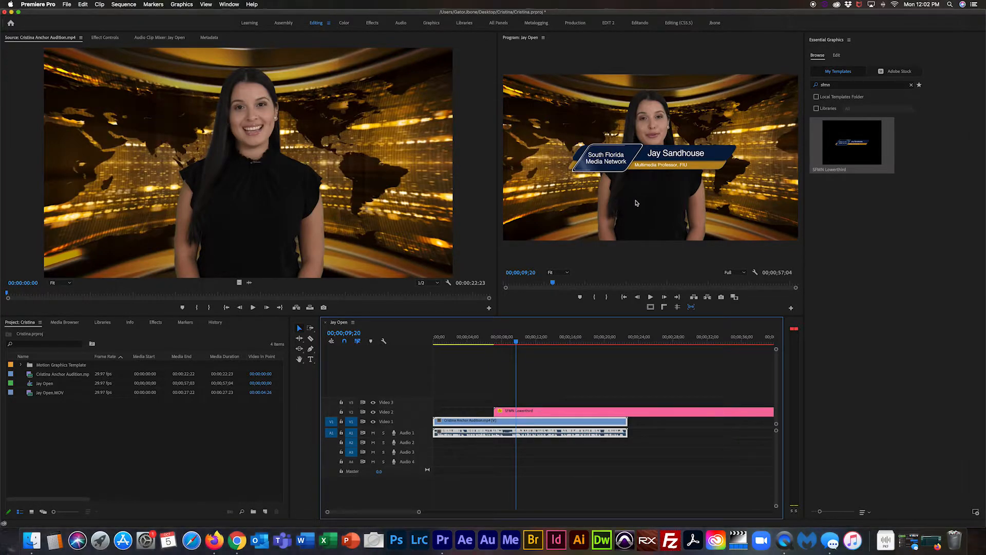
Step: Open the lower-third graphic for text editing and enlarge the sequence preview
{"action": "double_click", "coordinate": [538, 414]}
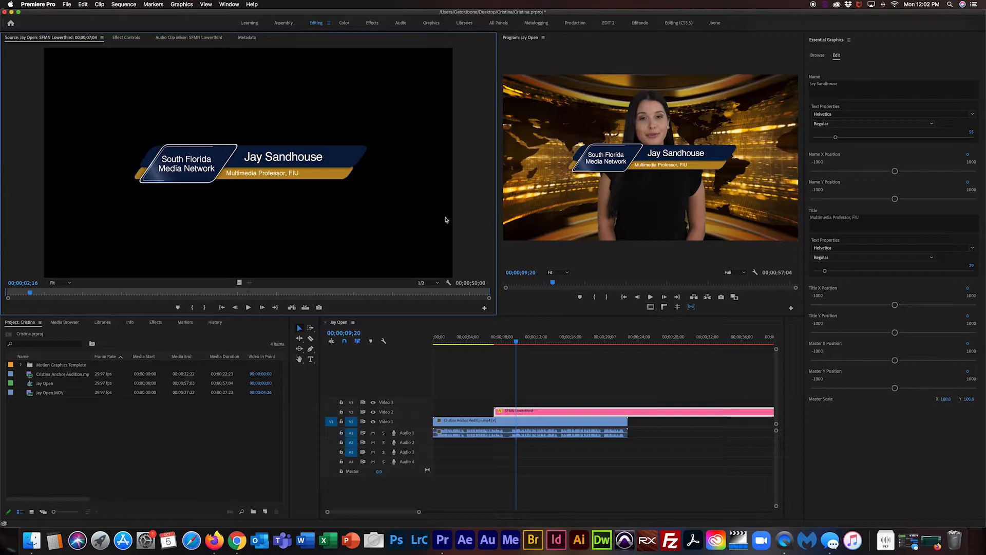
{"action": "left_click", "coordinate": [499, 222]}
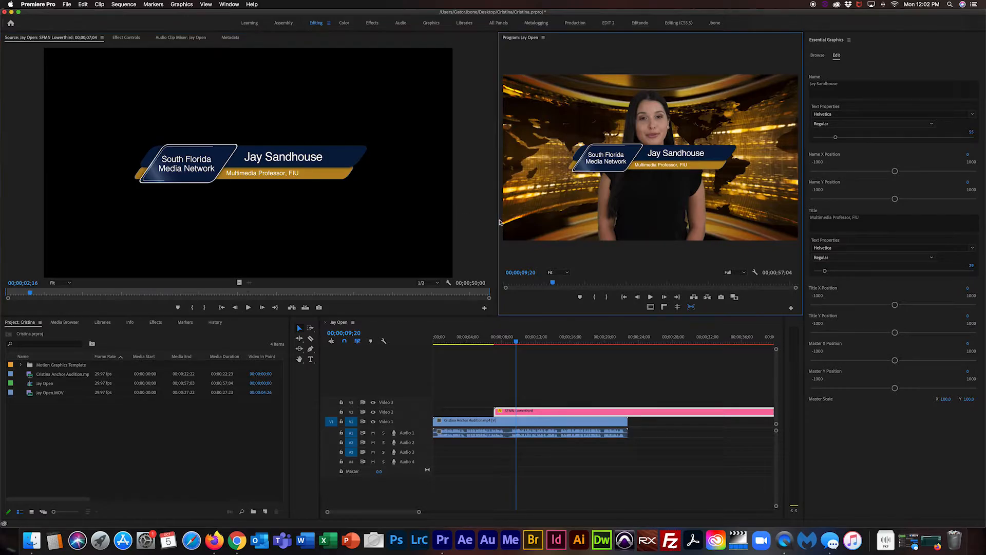
{"action": "left_click_drag", "start_coordinate": [500, 222], "coordinate": [403, 223]}
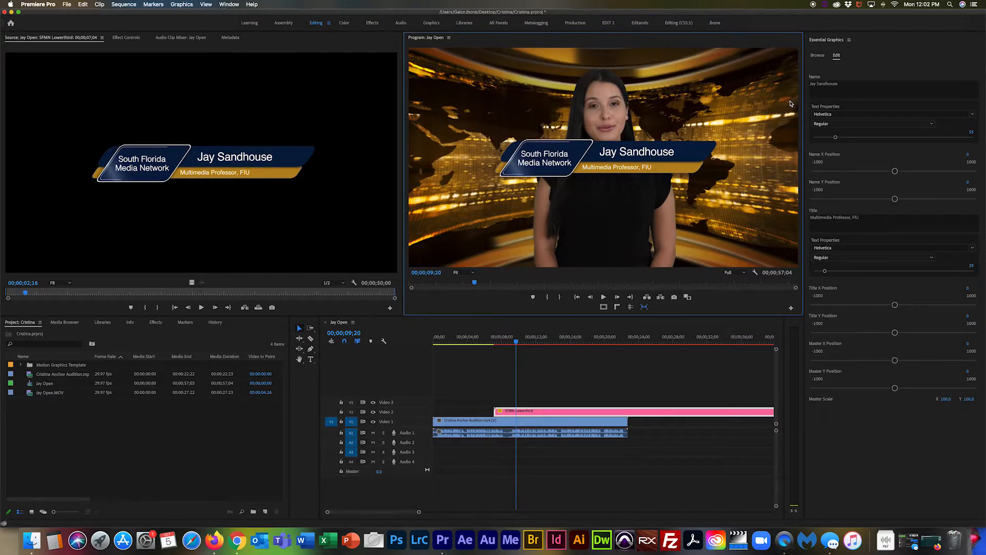
Step: Replace the name line with the reporter's full name and start retyping the title as 'Entertainment Reporter, SFM'
{"action": "left_click", "coordinate": [851, 84]}
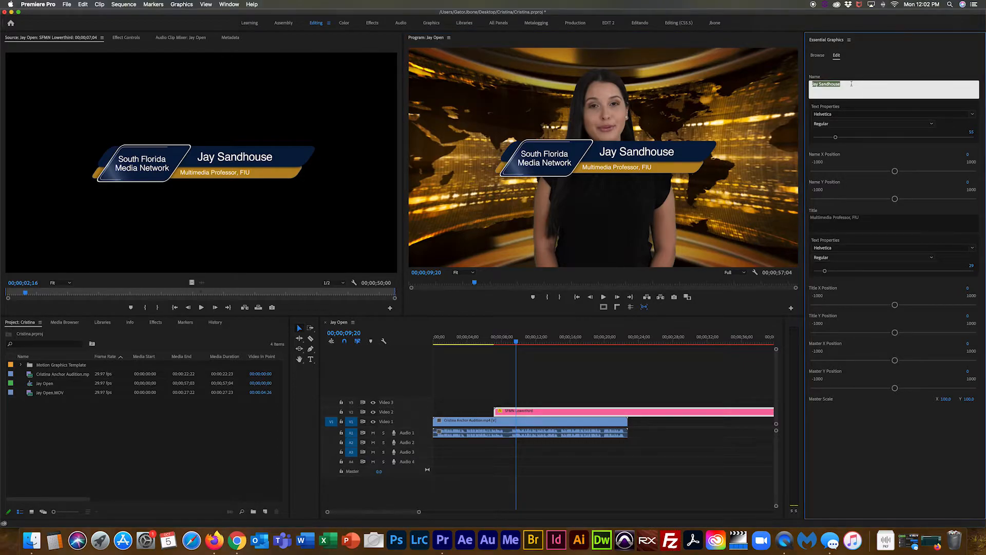
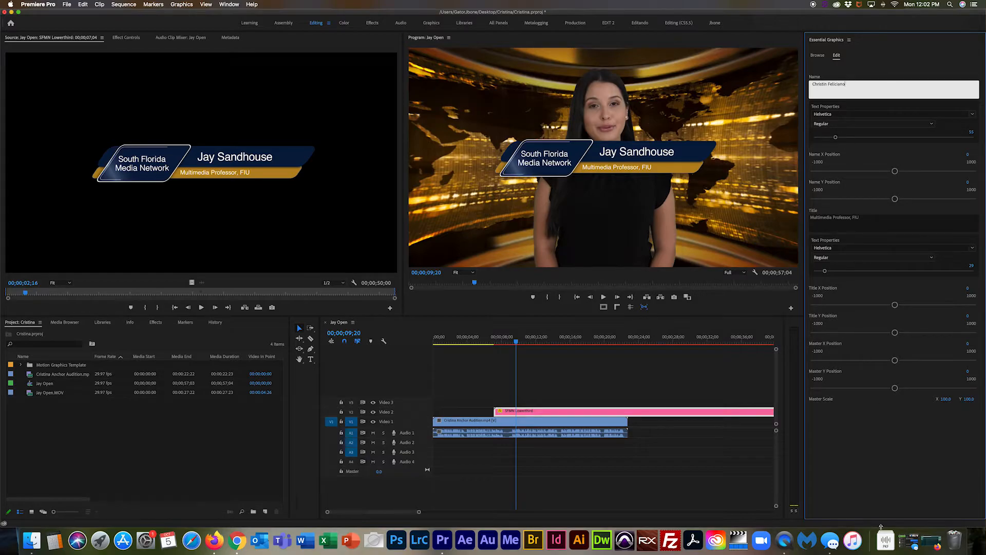
{"action": "left_click", "coordinate": [875, 470]}
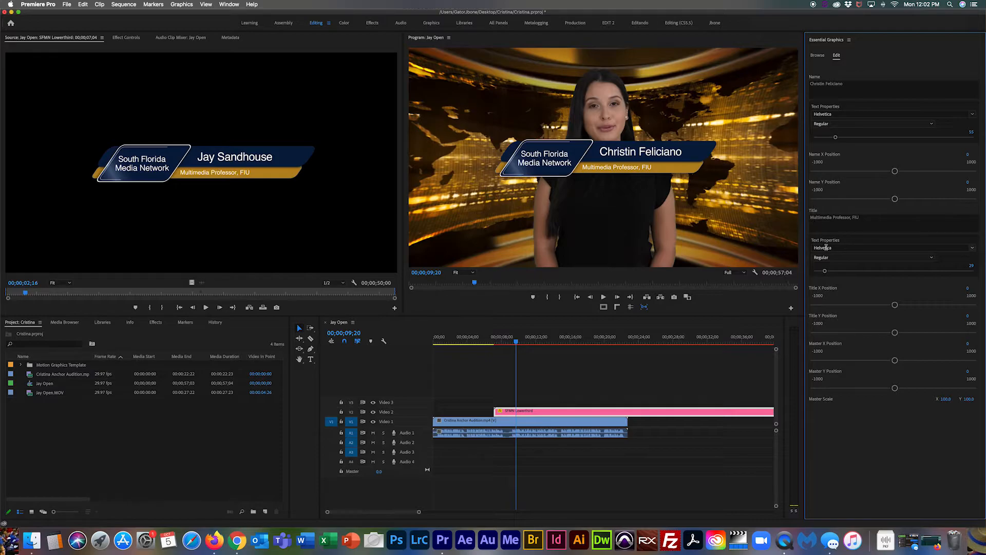
{"action": "left_click", "coordinate": [826, 225]}
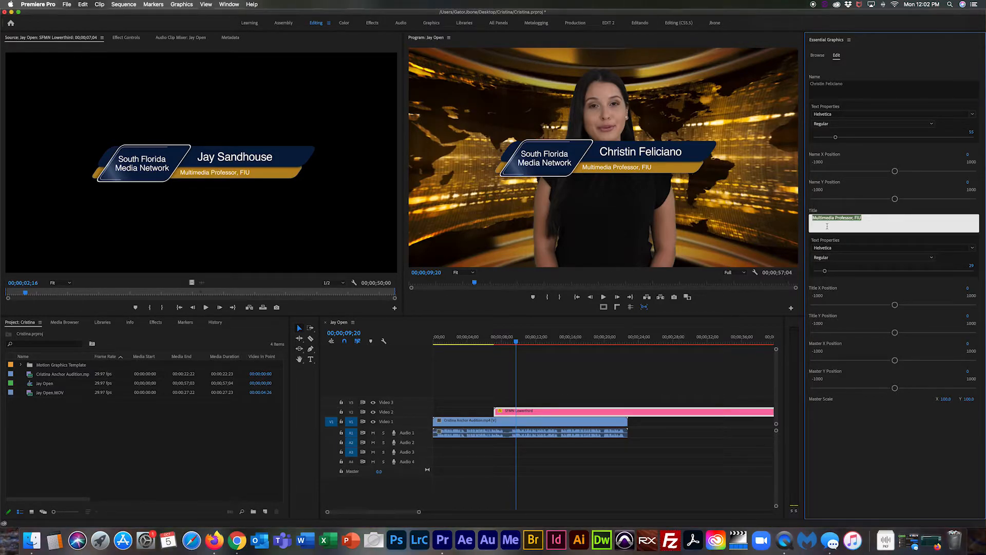
{"action": "type", "text": "Entertainment R"}
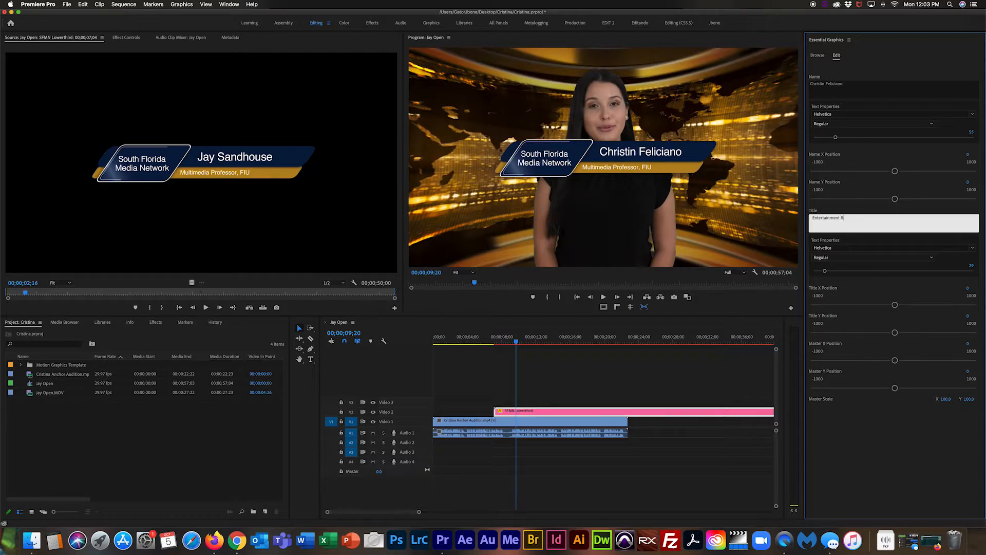
{"action": "type", "text": "eporter, S"}
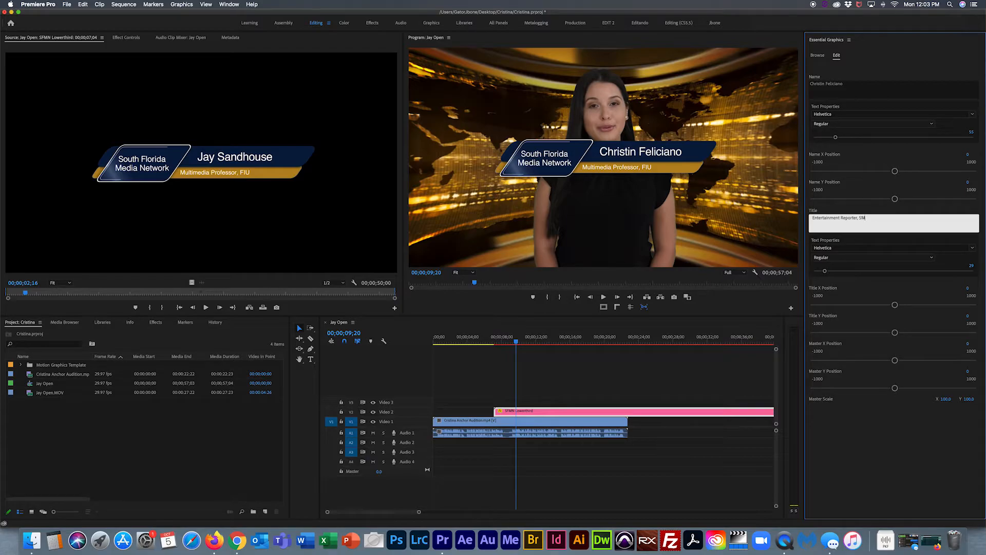
{"action": "type", "text": "FMN"}
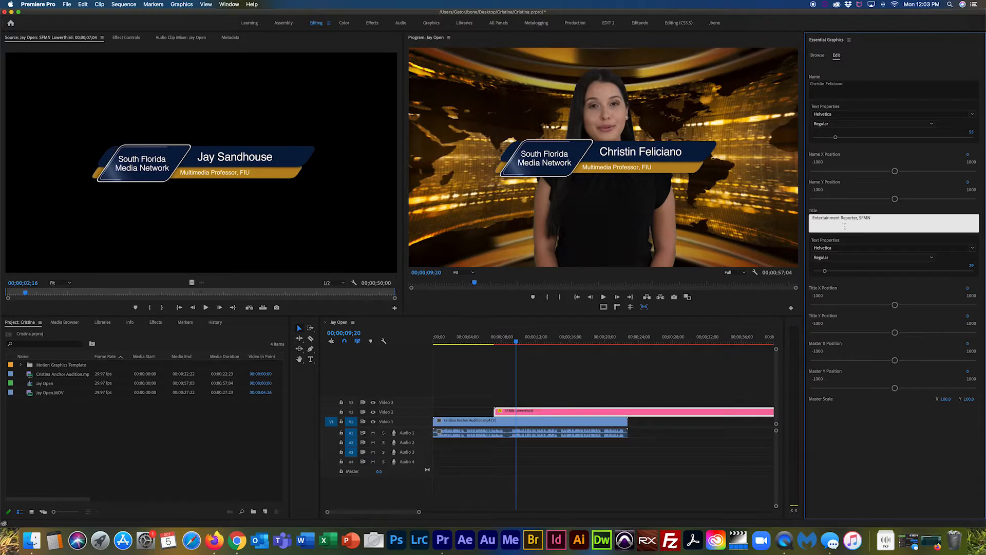
Step: Commit the 'Entertainment Reporter, SFMN' title, enlarge the name text to 88, and fine-tune its X/Y position
{"action": "left_click", "coordinate": [885, 452]}
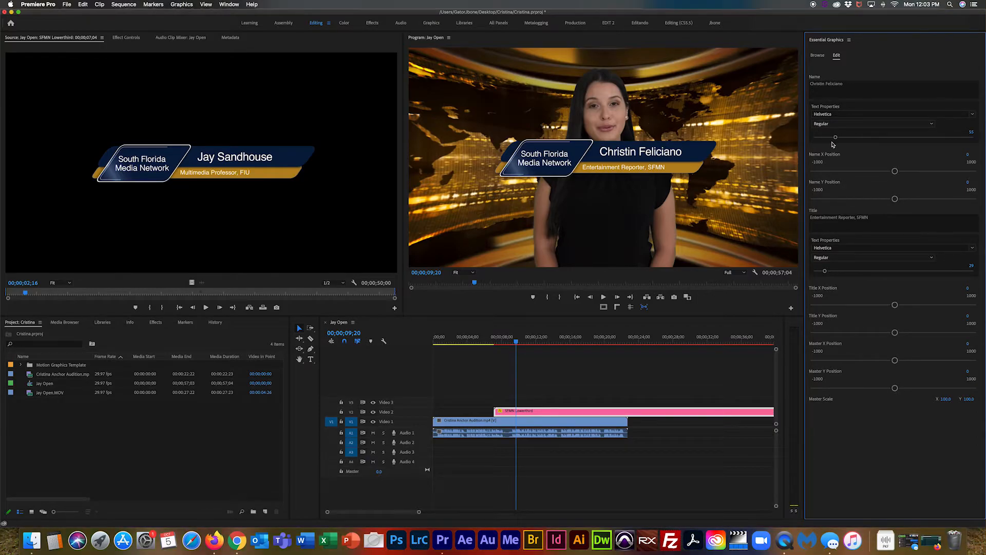
{"action": "mouse_move", "coordinate": [835, 138]}
{"action": "left_mouse_down"}
{"action": "mouse_move", "coordinate": [869, 139]}
{"action": "mouse_move", "coordinate": [841, 142]}
{"action": "left_mouse_up"}
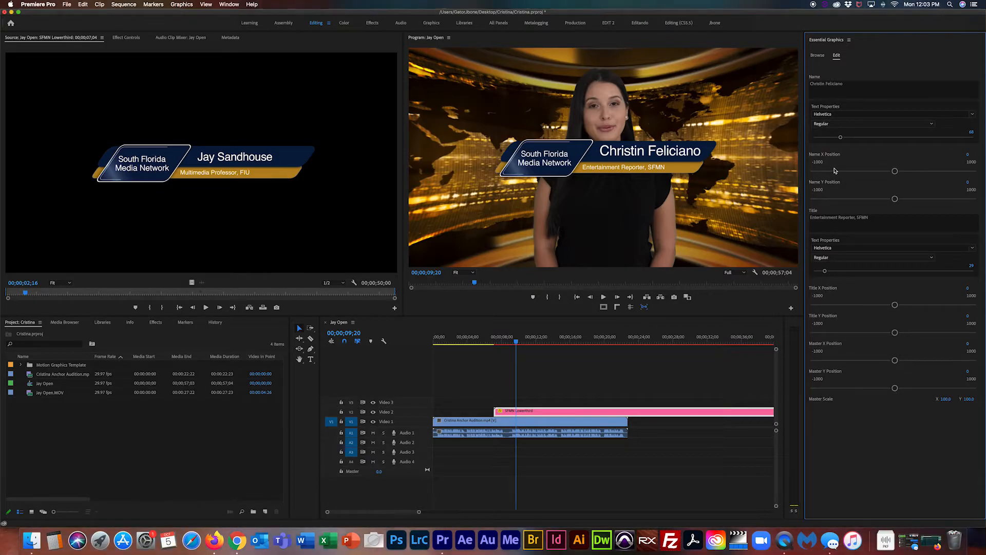
{"action": "left_click_drag", "start_coordinate": [895, 173], "coordinate": [891, 174]}
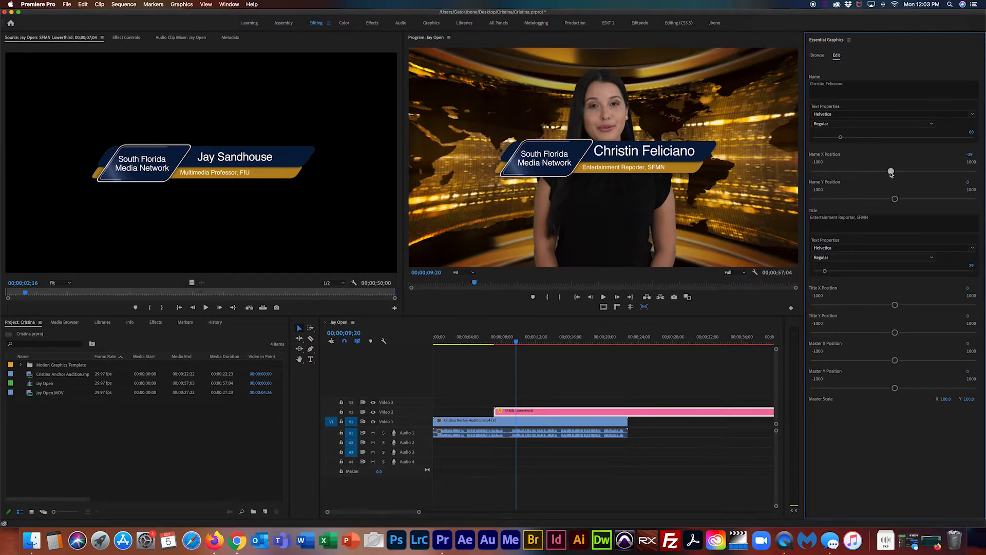
{"action": "left_click_drag", "start_coordinate": [895, 202], "coordinate": [894, 203]}
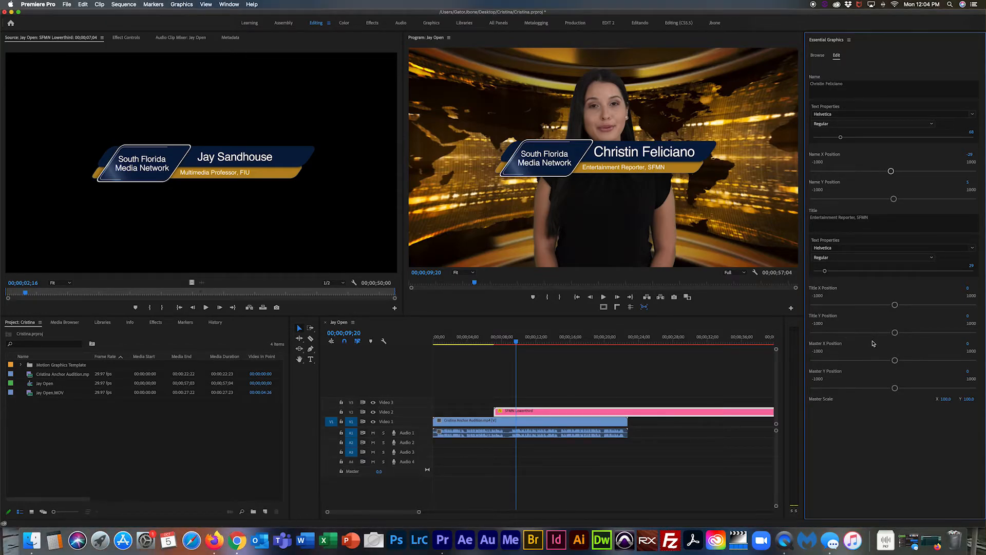
Step: Nudge the title line down and set Master Position to X -170, Y 364, keeping scale 100
{"action": "left_click_drag", "start_coordinate": [895, 333], "coordinate": [868, 361]}
{"action": "left_click_drag", "start_coordinate": [840, 365], "coordinate": [880, 364]}
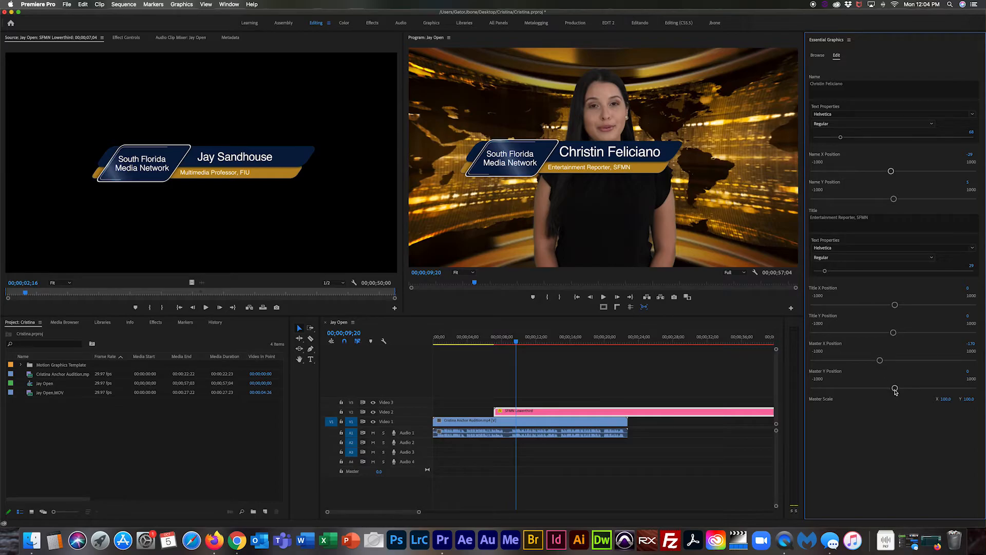
{"action": "left_click_drag", "start_coordinate": [895, 389], "coordinate": [922, 385]}
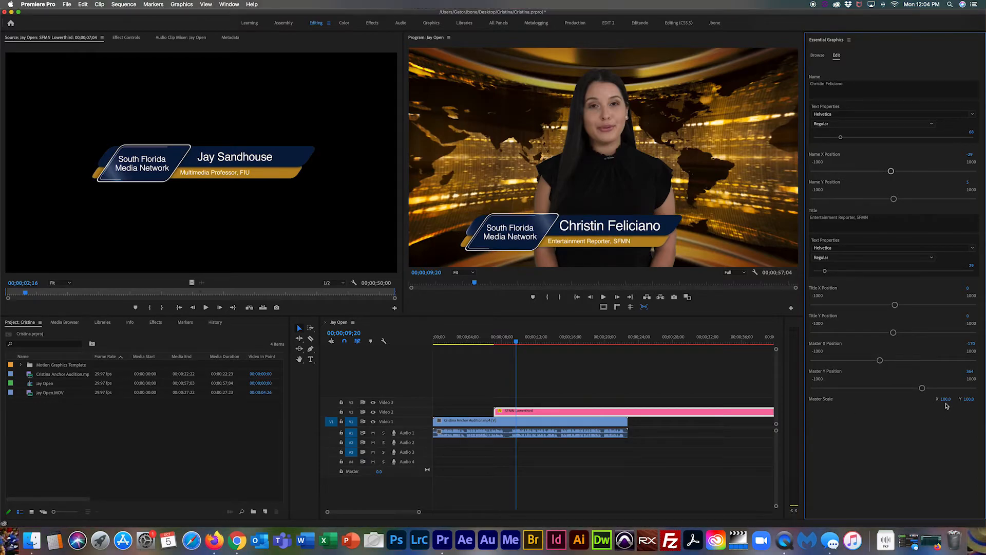
{"action": "mouse_move", "coordinate": [945, 399]}
{"action": "left_mouse_down"}
{"action": "mouse_move", "coordinate": [959, 399]}
{"action": "mouse_move", "coordinate": [928, 399]}
{"action": "mouse_move", "coordinate": [945, 399]}
{"action": "left_mouse_up"}
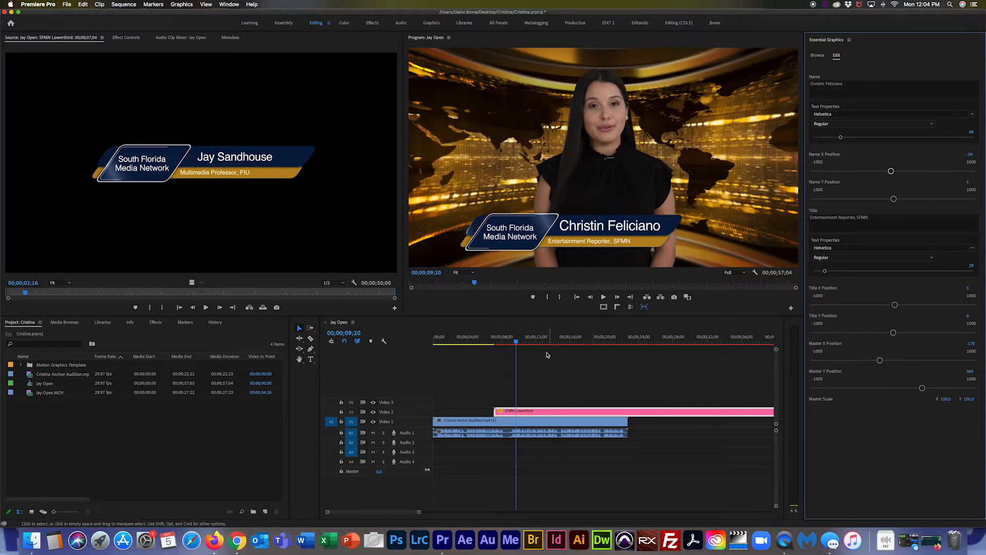
Step: Shorten the lower-third clip's end on the timeline and render the sequence previews
{"action": "left_click", "coordinate": [521, 351]}
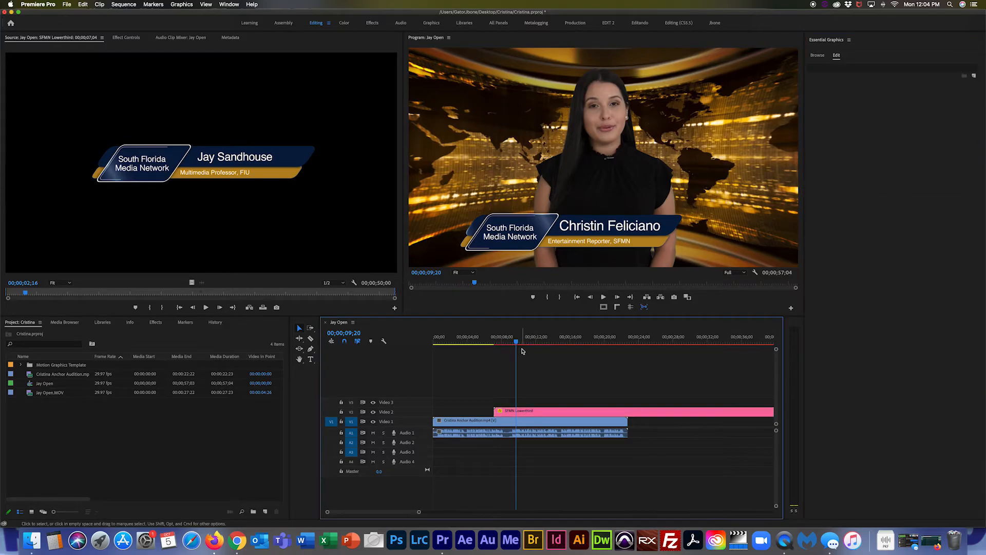
{"action": "key", "text": "minus"}
{"action": "key", "text": "minus"}
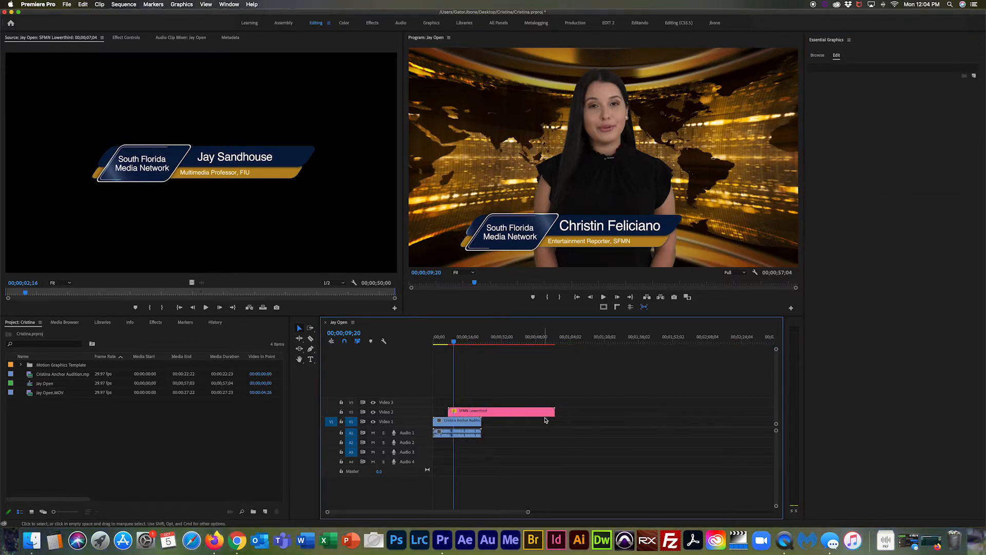
{"action": "left_click_drag", "start_coordinate": [553, 411], "coordinate": [463, 413]}
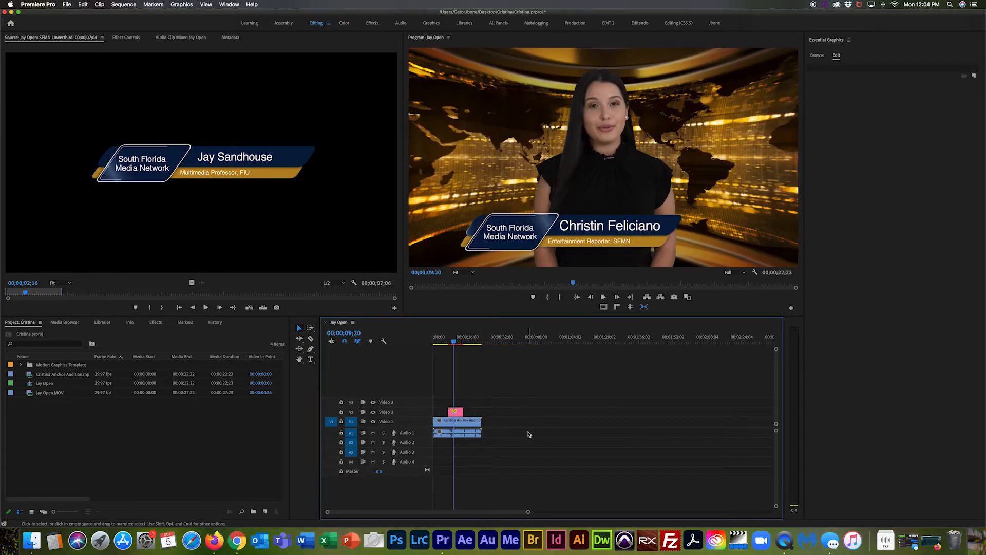
{"action": "key", "text": "equal"}
{"action": "key", "text": "equal"}
{"action": "key", "text": "equal"}
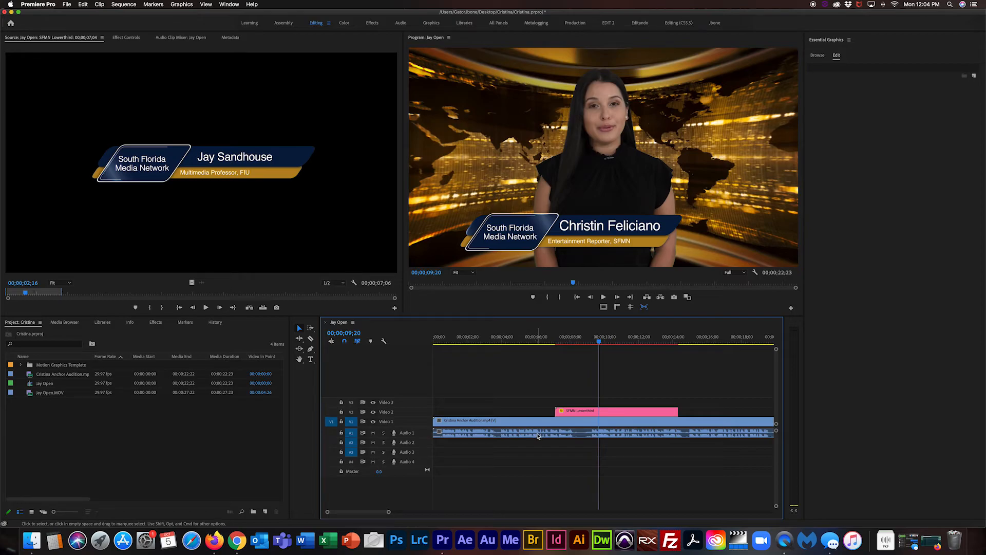
{"action": "key", "text": "Return"}
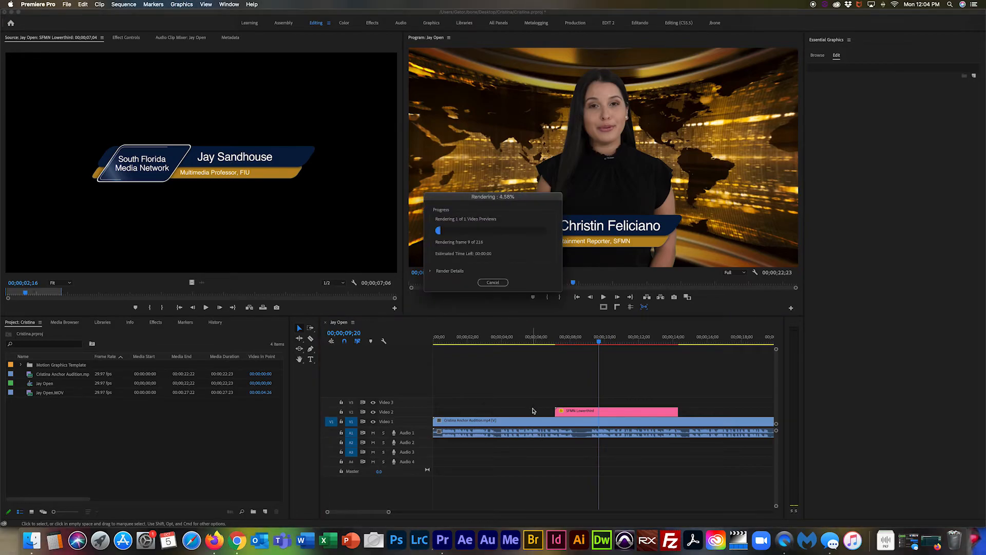